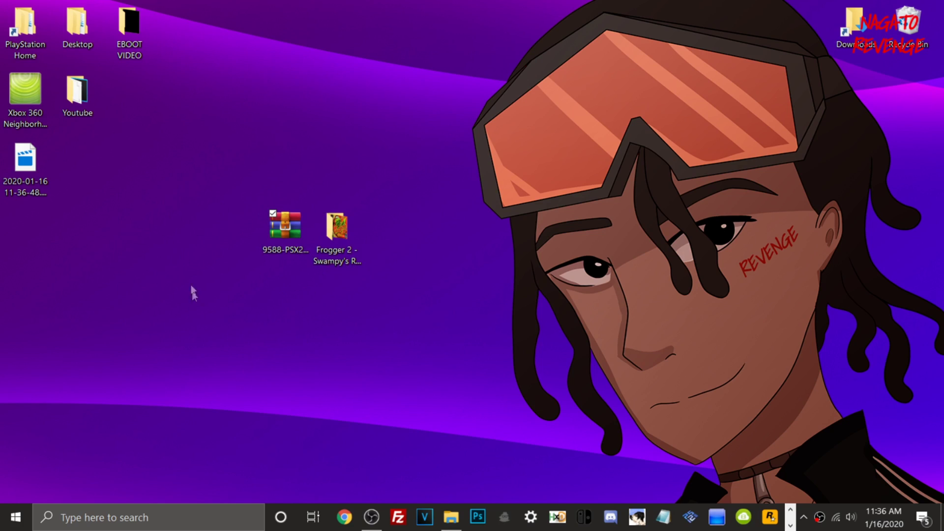
- Extract the PSX2PSP zip archive on the desktop using the default destination
click(268, 236)
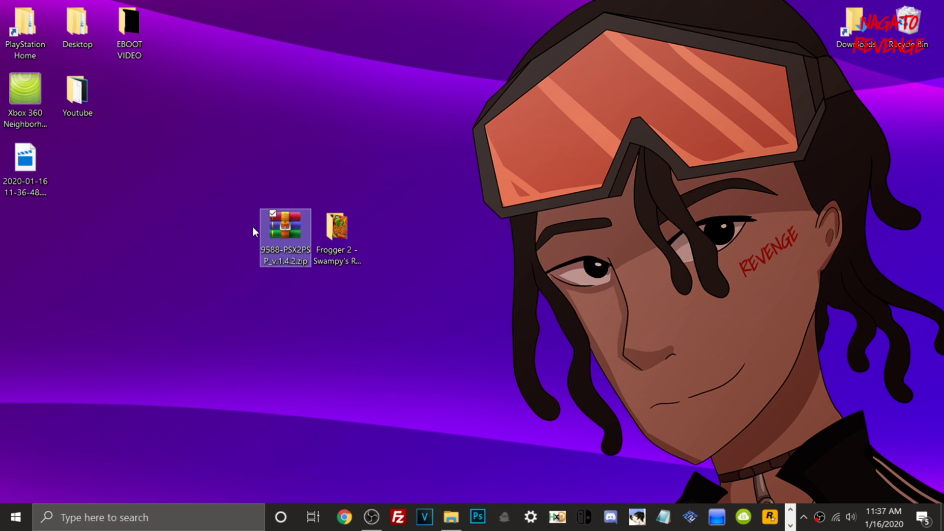
drag(302, 227, 250, 158)
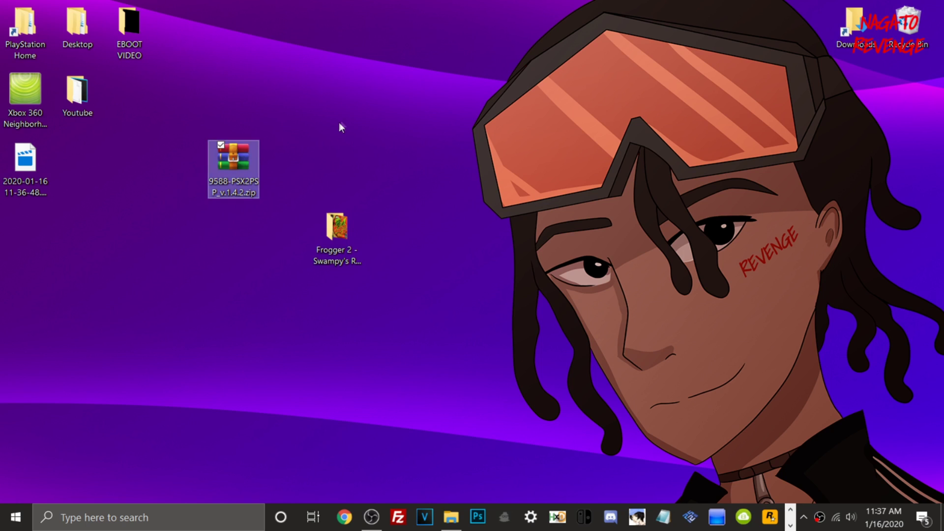
right_click(227, 168)
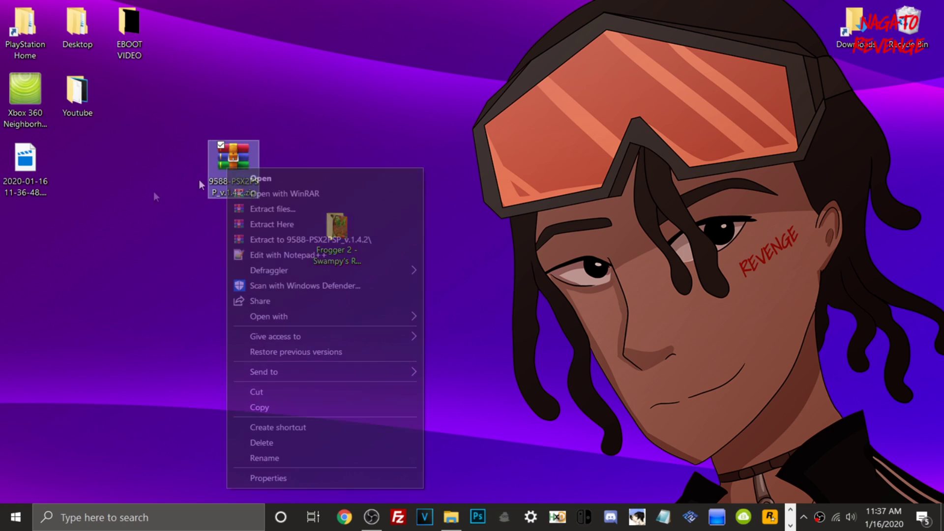
click(272, 208)
click(512, 389)
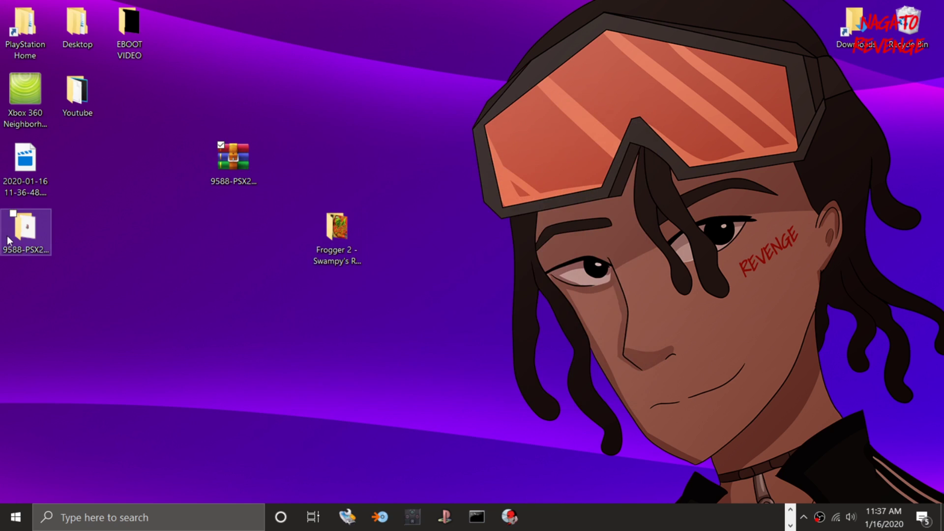
- Delete the zip archive and open the extracted 9588-PSX2PSP_v.1.4.2 folder
drag(25, 227, 224, 246)
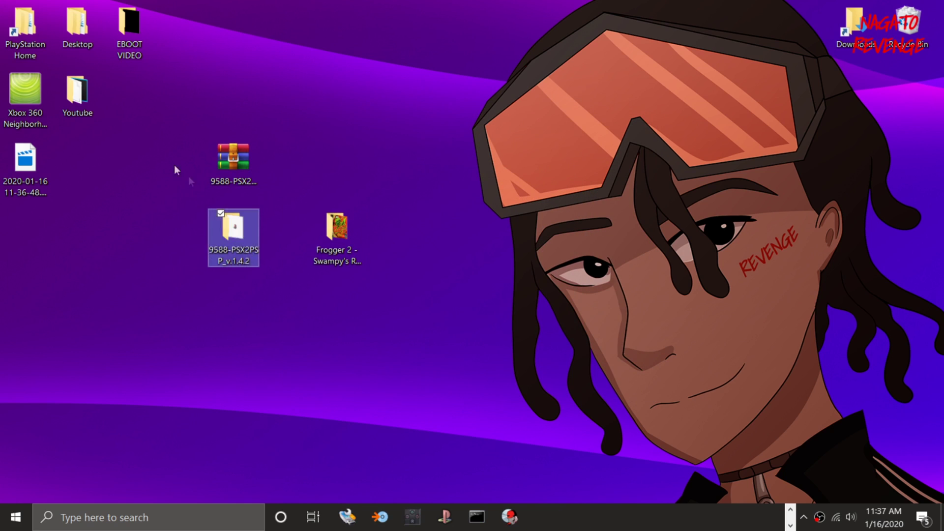
drag(273, 140, 162, 176)
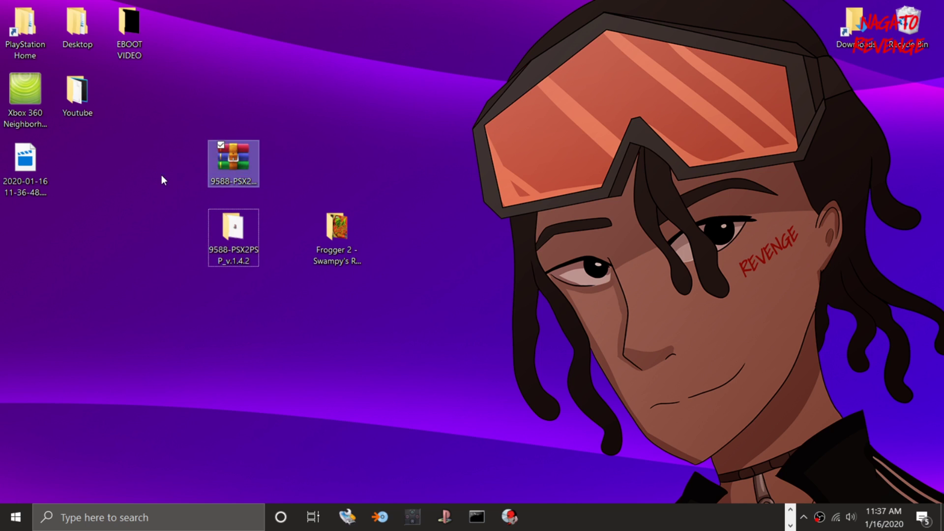
key(Delete)
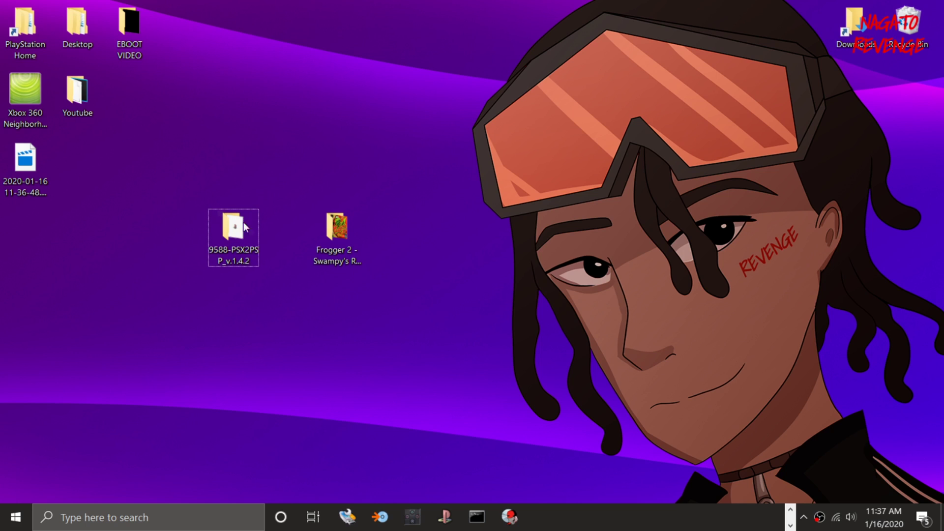
double_click(220, 254)
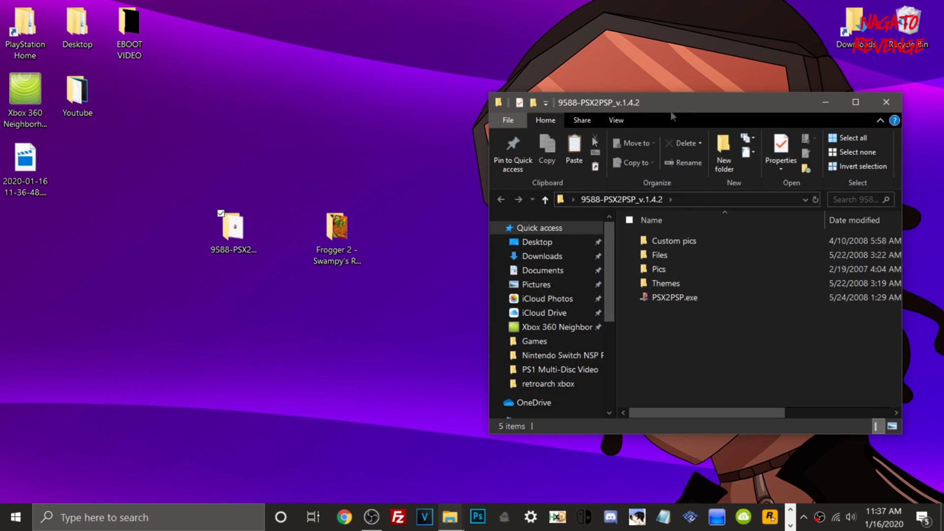
click(824, 103)
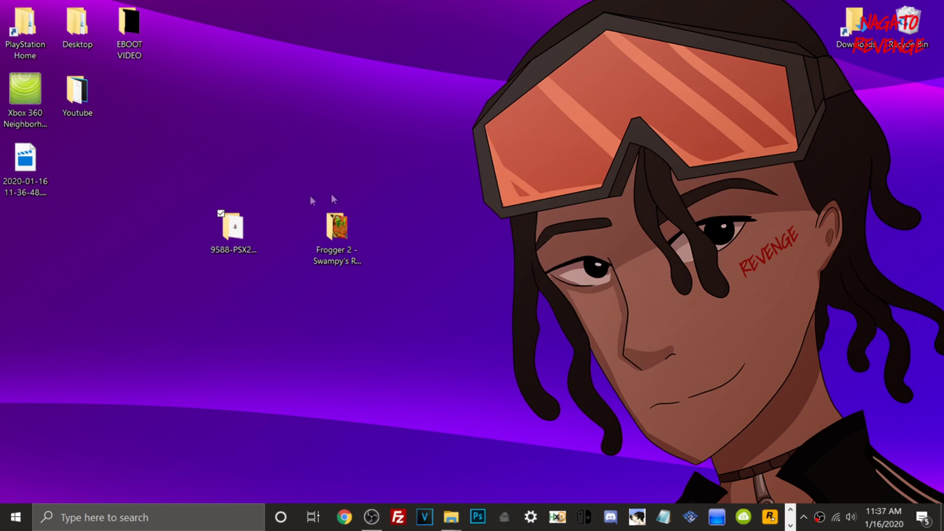
click(342, 247)
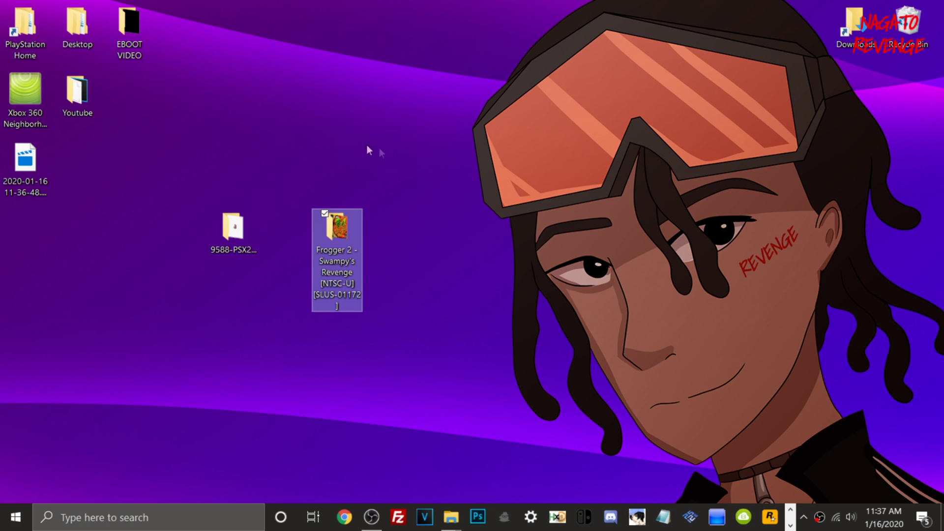
double_click(340, 228)
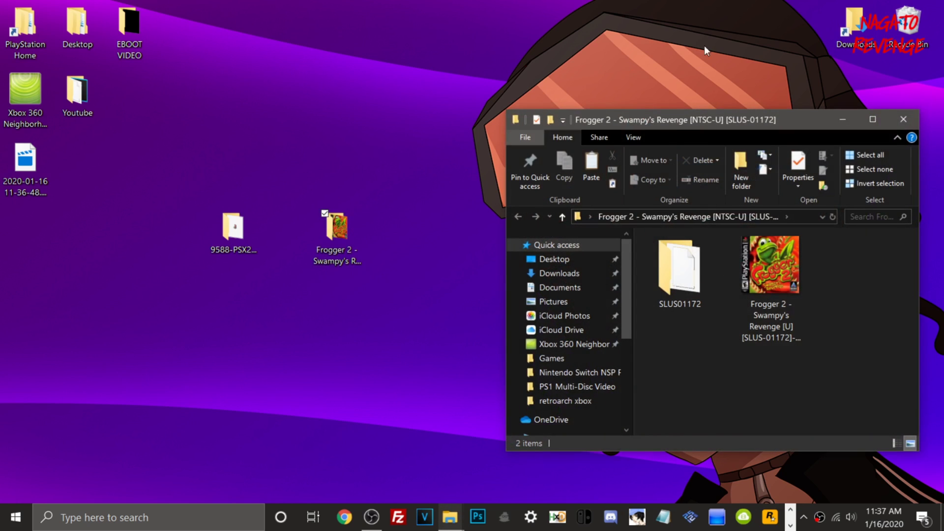
double_click(709, 122)
double_click(152, 191)
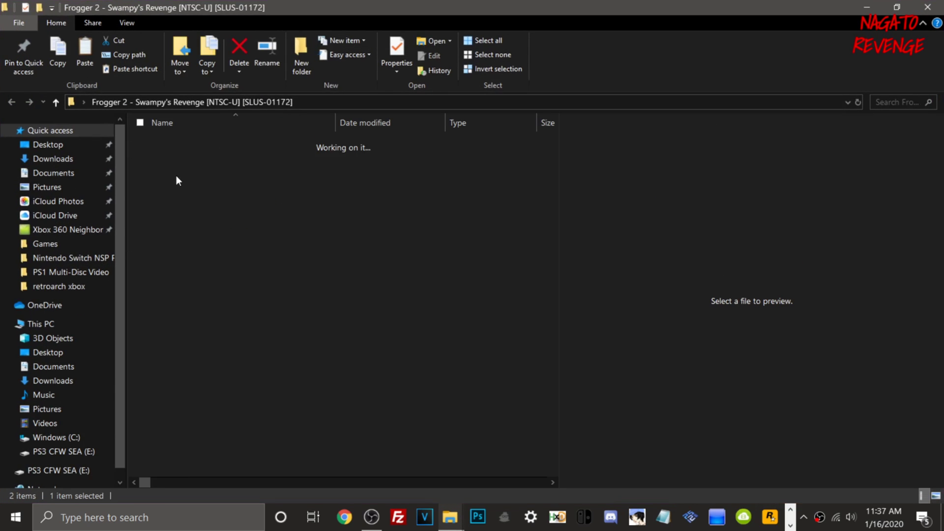
click(252, 148)
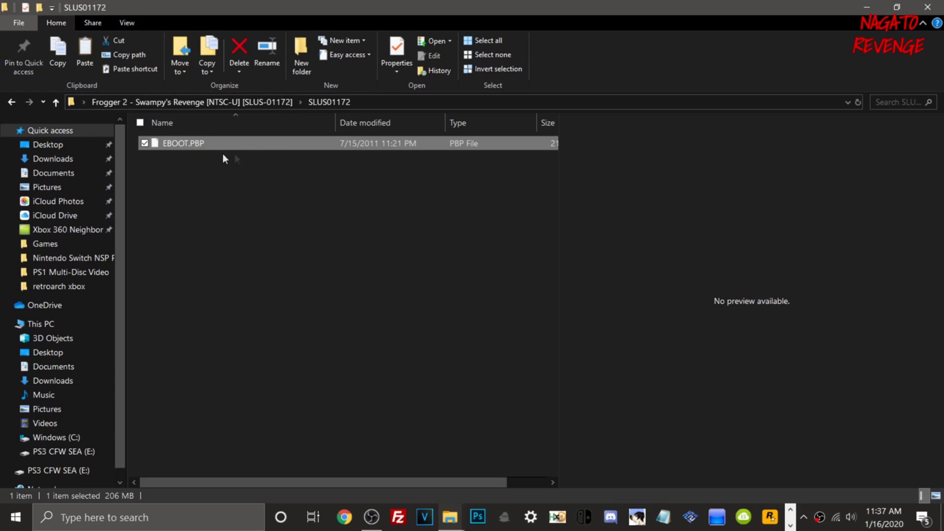
click(929, 6)
- Launch PSX2PSP.exe from the maximized 9588-PSX2PSP_v.1.4.2 folder, accepting the default mode
click(230, 231)
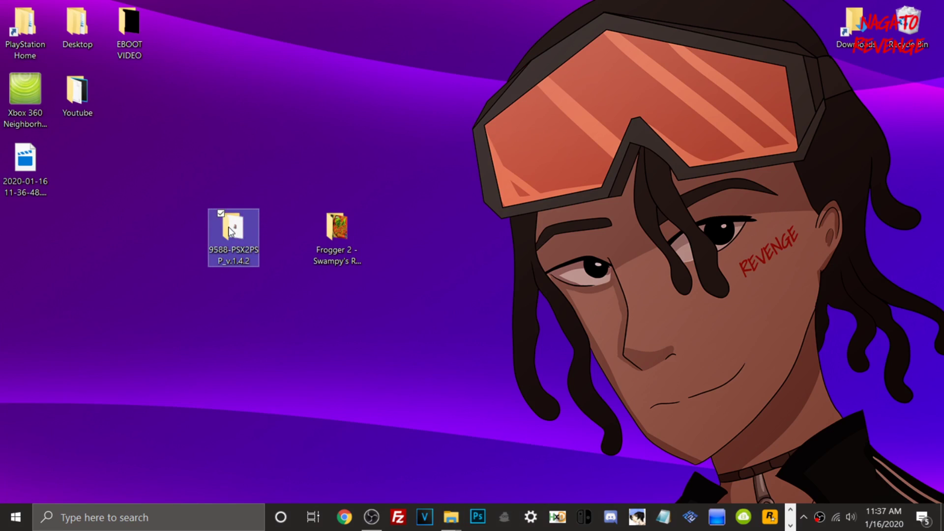
double_click(238, 239)
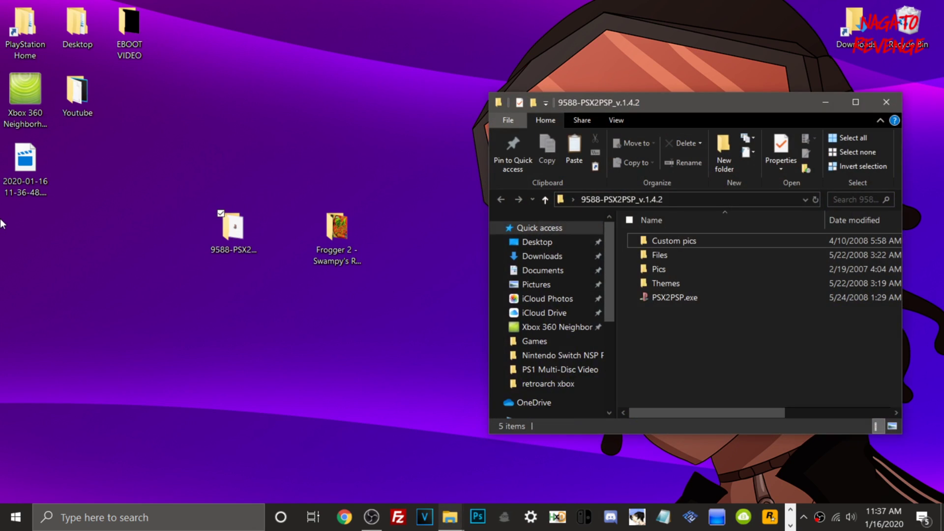
double_click(648, 104)
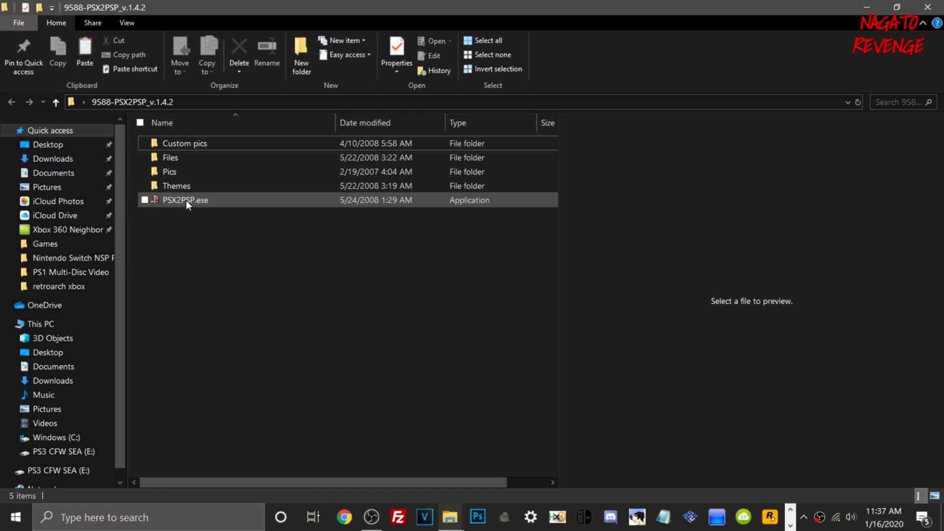
double_click(182, 200)
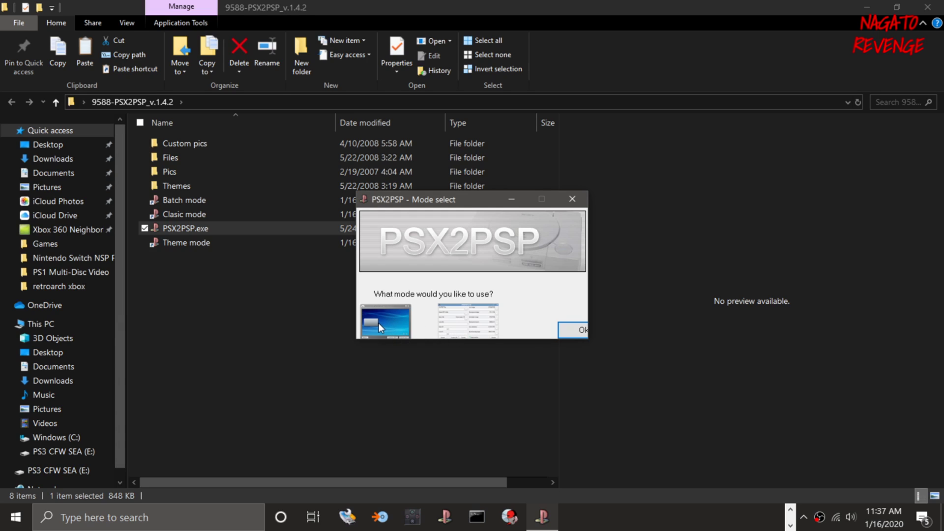
click(573, 332)
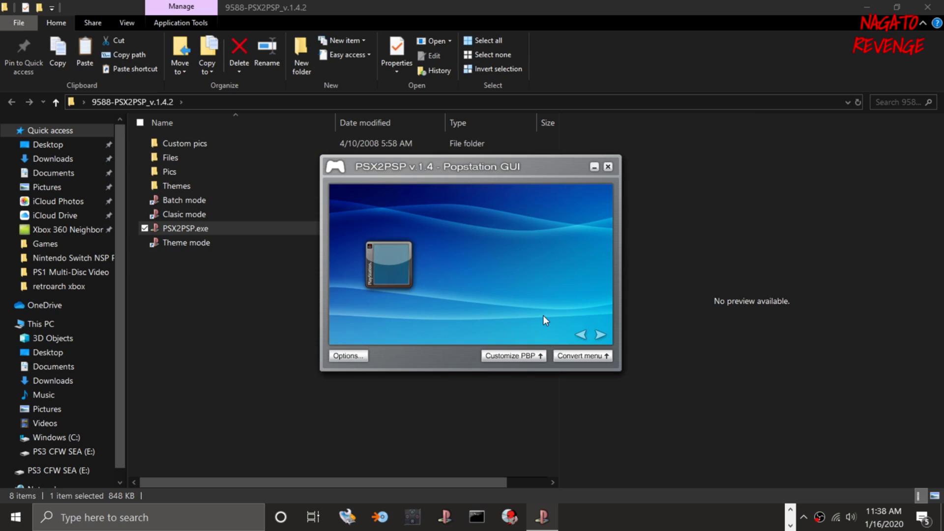
- In Options, switch the save toc format from CCD to CUE File and save
click(337, 355)
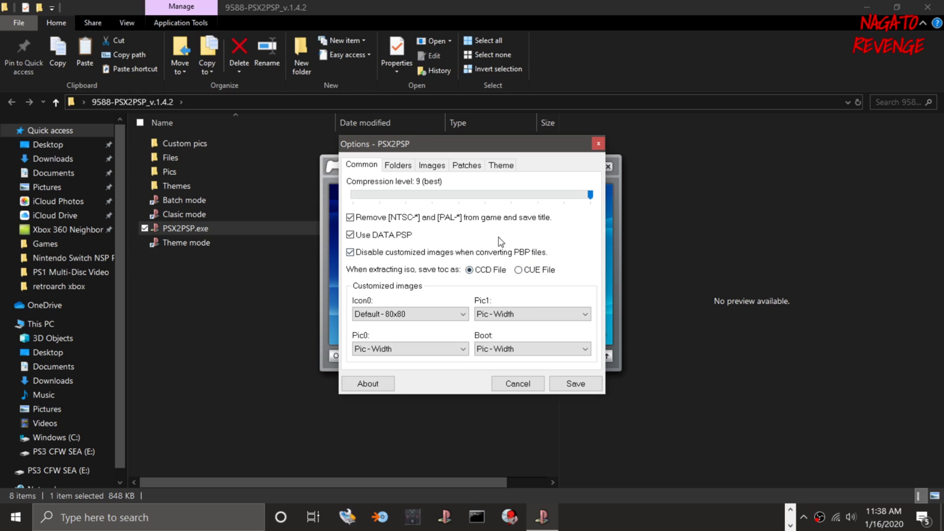
click(521, 270)
click(590, 389)
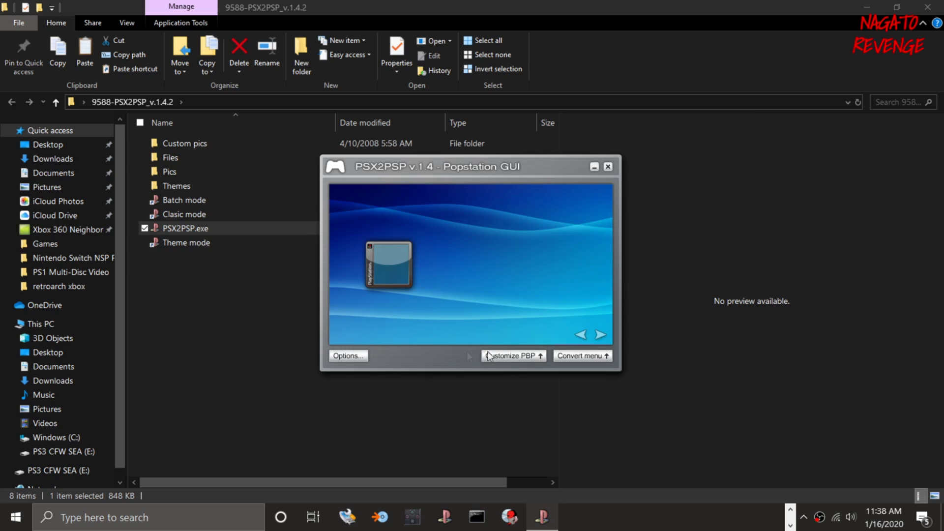
- Load Desktop > Frogger 2 > SLUS01172 > EBOOT.PBP as the ISO/PBP input file
click(869, 6)
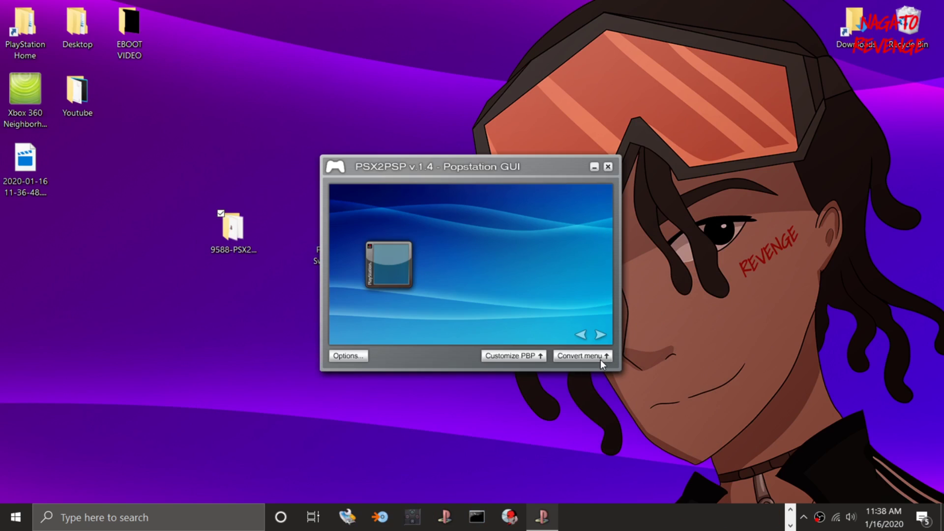
click(589, 354)
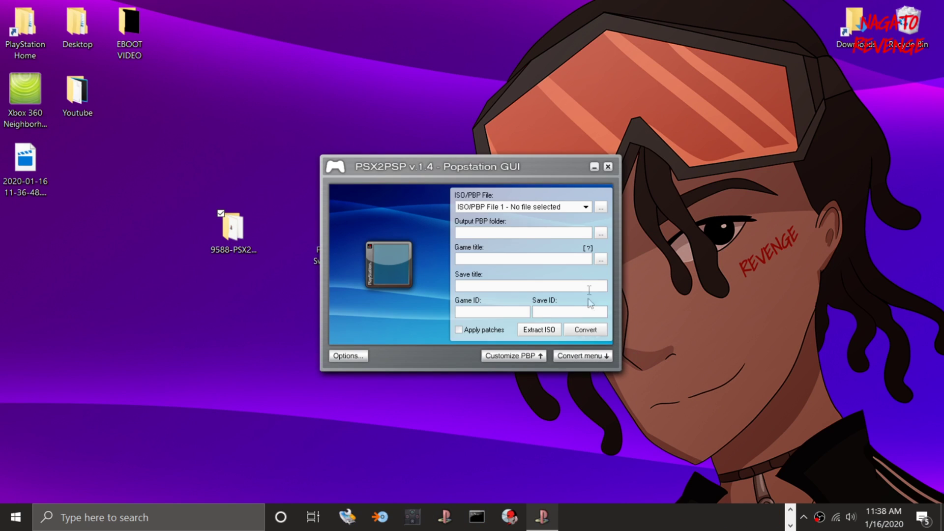
click(598, 209)
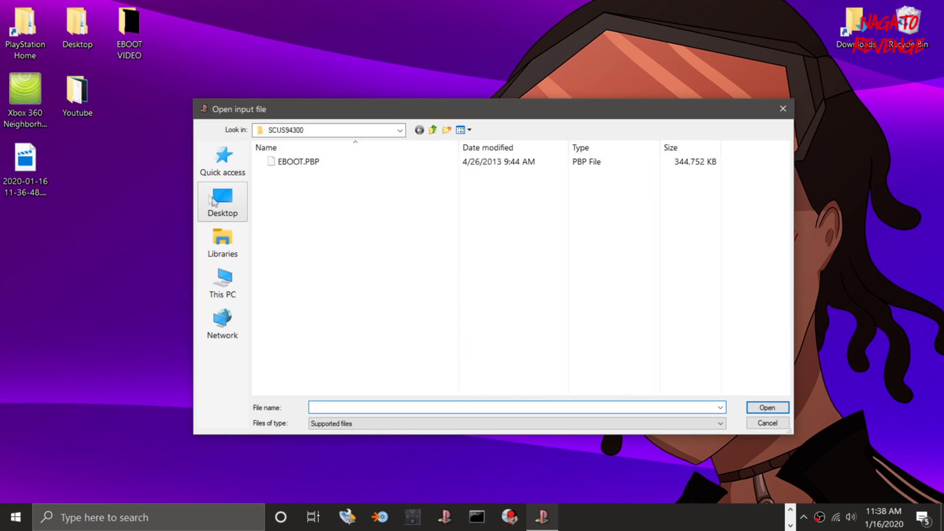
click(224, 209)
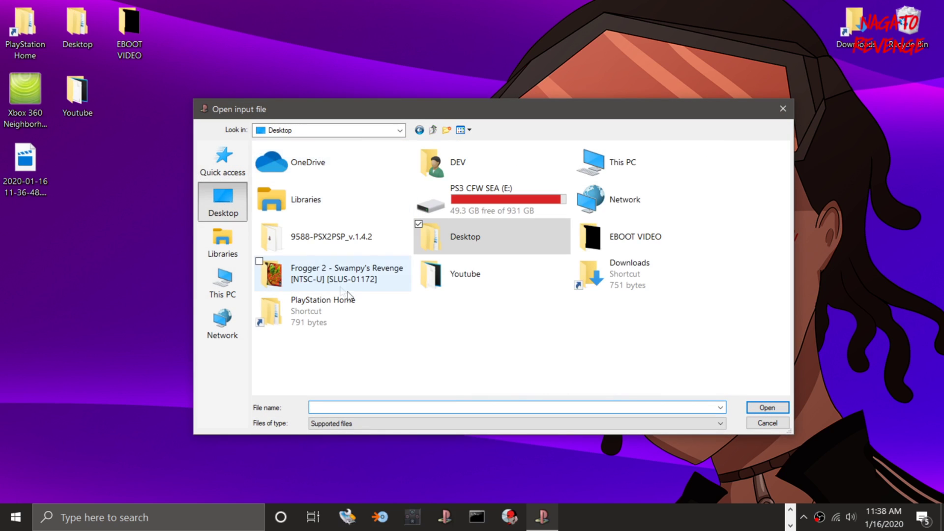
double_click(367, 283)
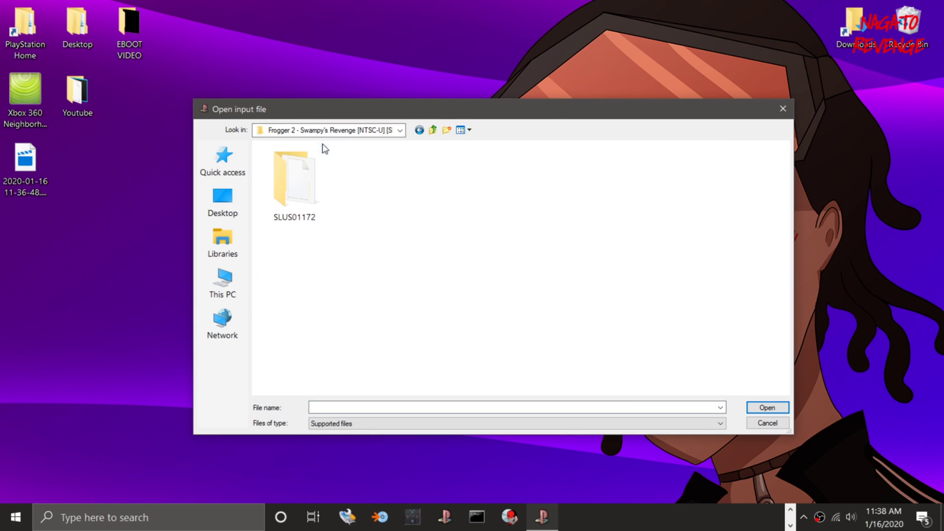
double_click(295, 175)
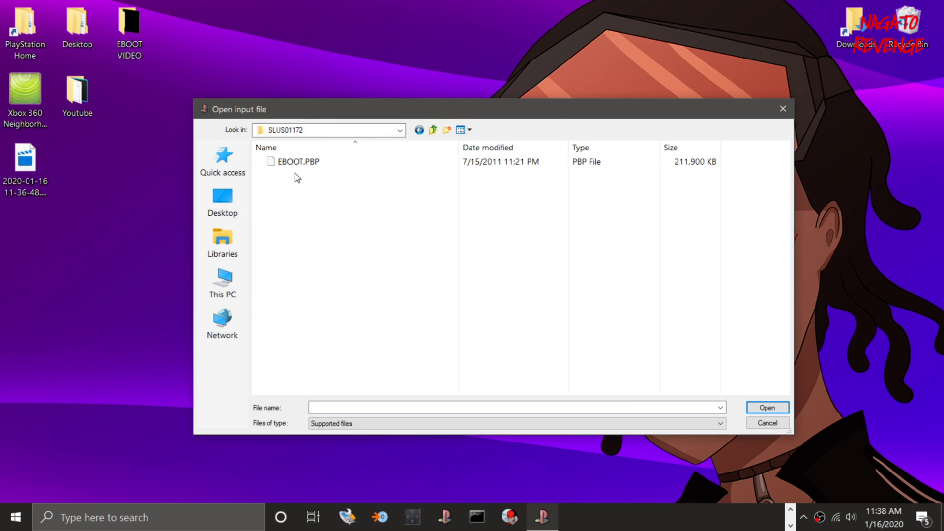
click(406, 161)
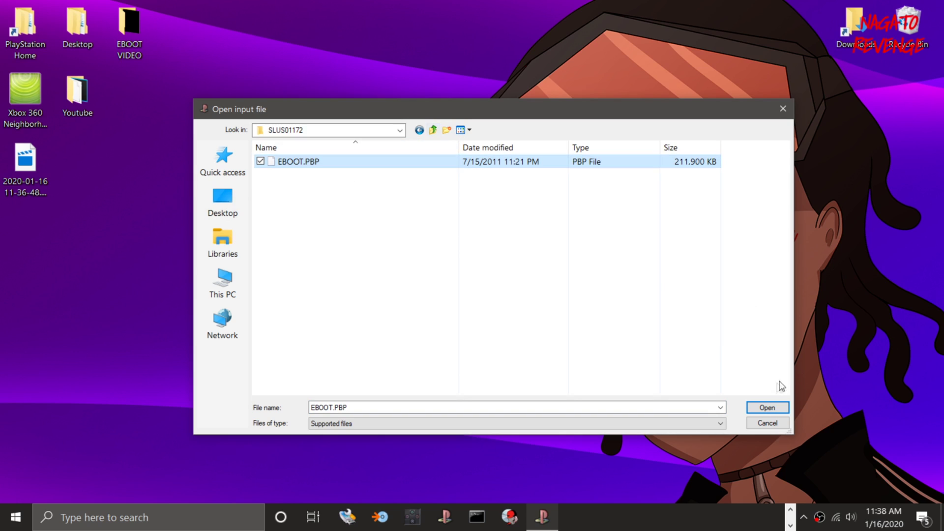
click(774, 410)
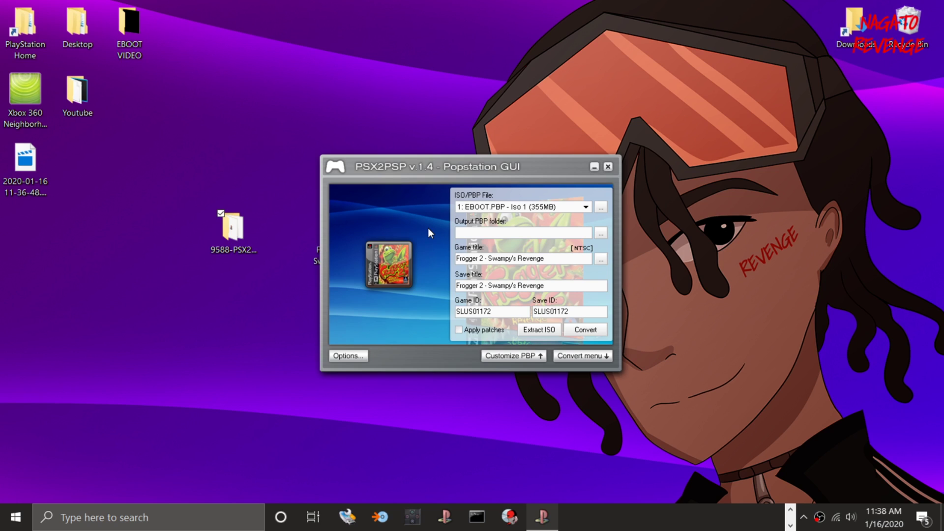
- Extract the EBOOT to the desktop as 'Frogger 2' and acknowledge the Done notice
click(538, 330)
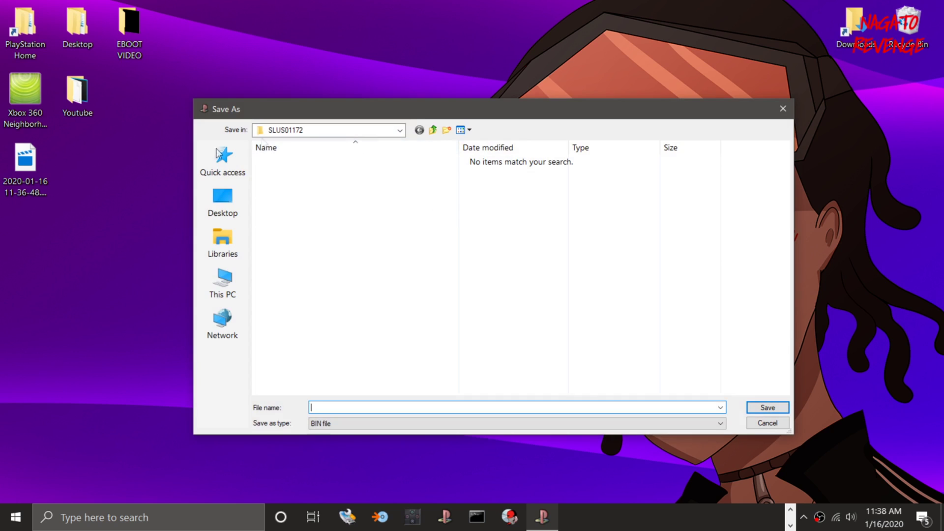
click(223, 201)
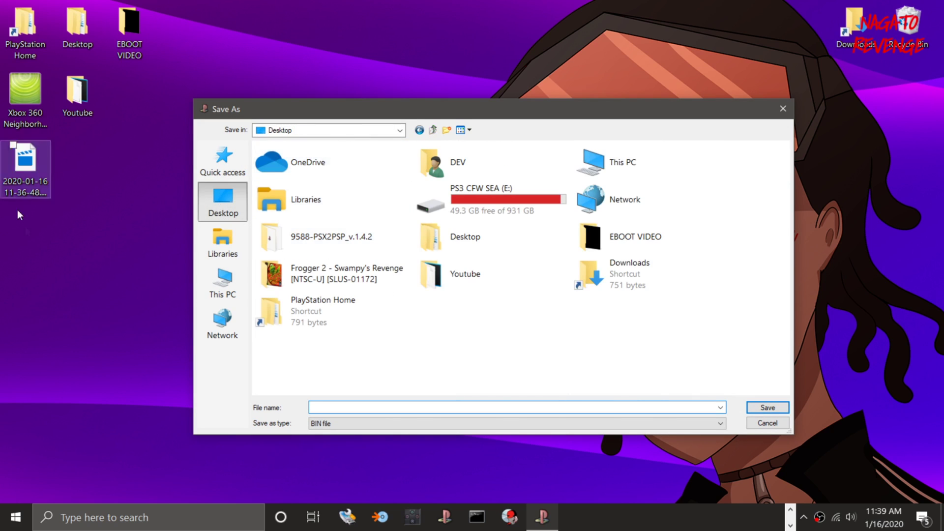
click(397, 426)
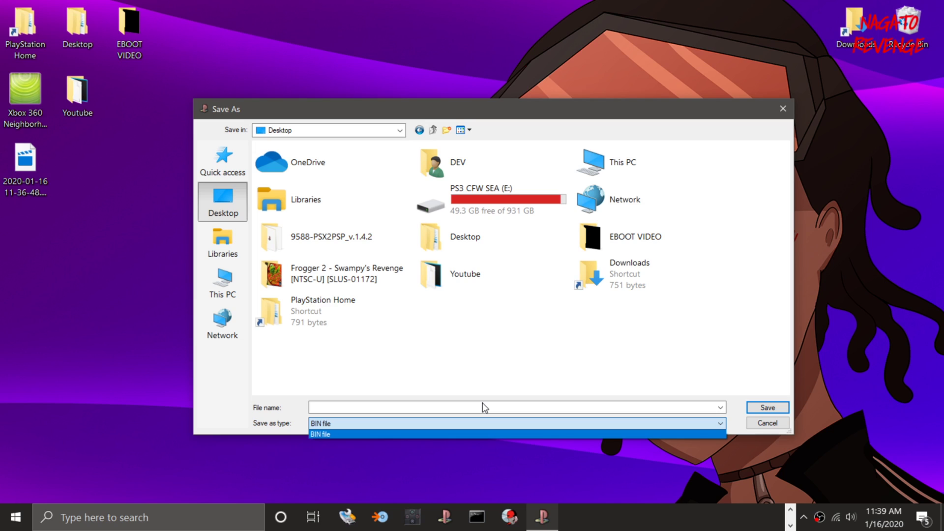
click(418, 407)
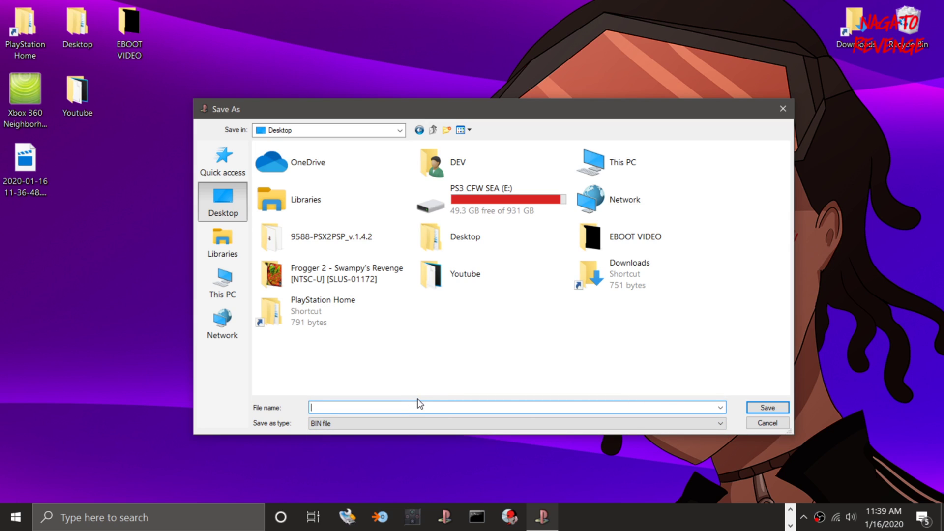
text(Frogger 2)
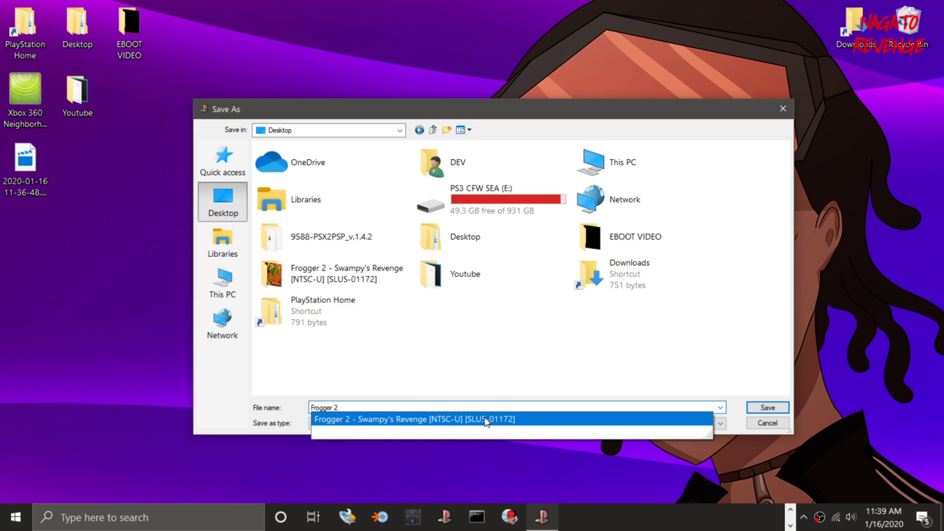
click(459, 377)
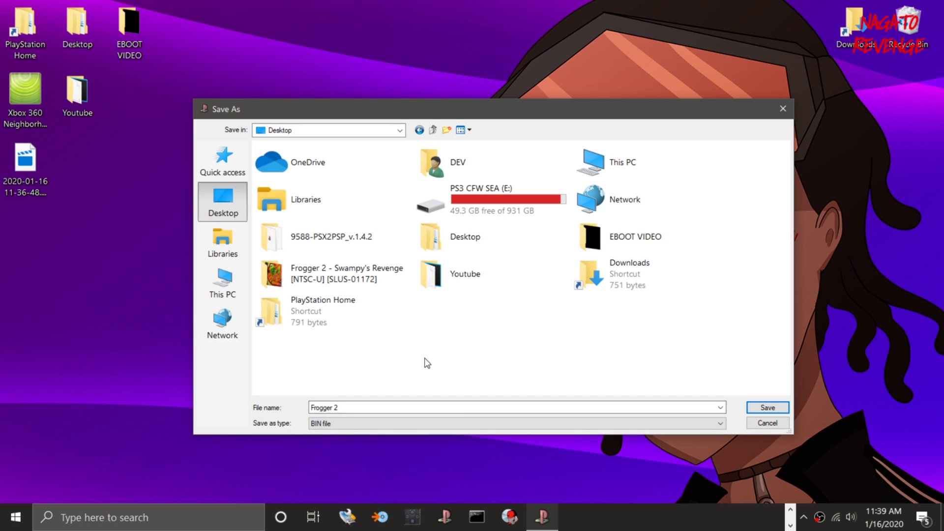
click(763, 407)
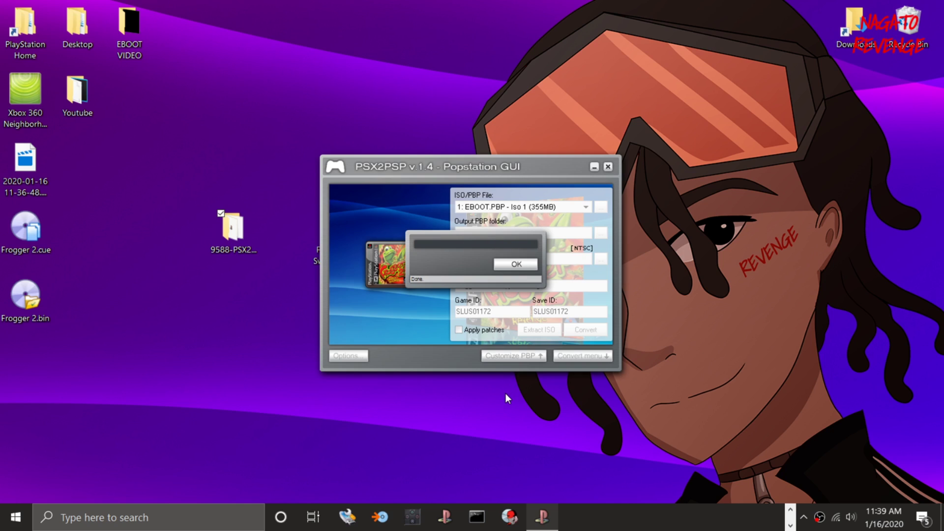
click(509, 265)
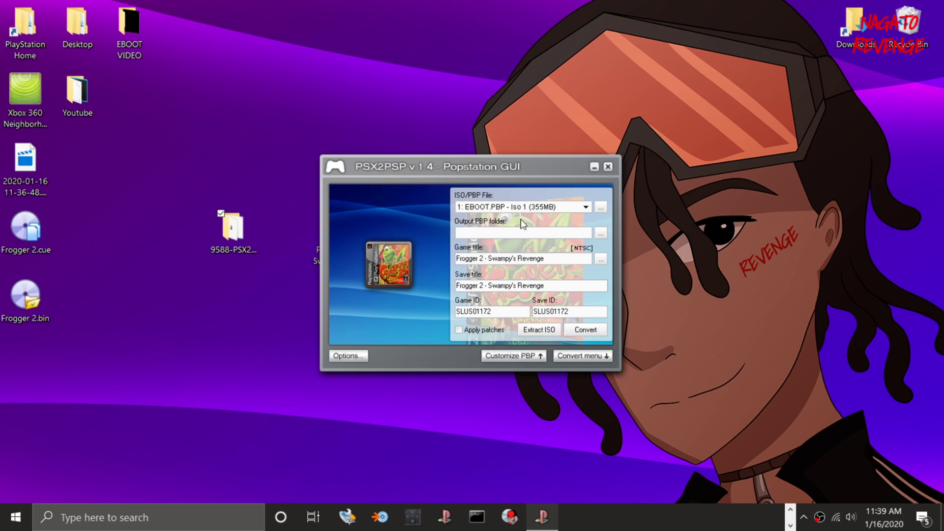
- Close PSX2PSP and place Frogger 2.cue beside Frogger 2.bin on the desktop
click(607, 167)
click(32, 304)
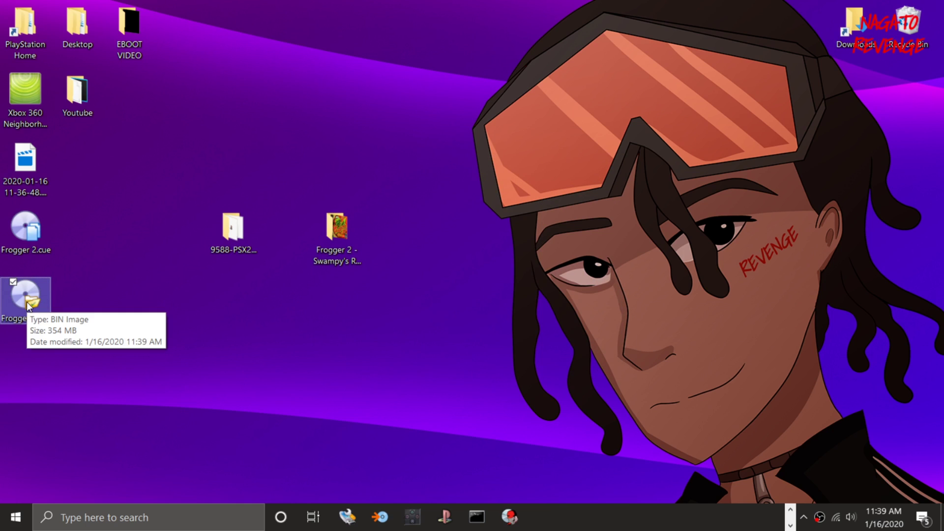
drag(36, 239, 88, 308)
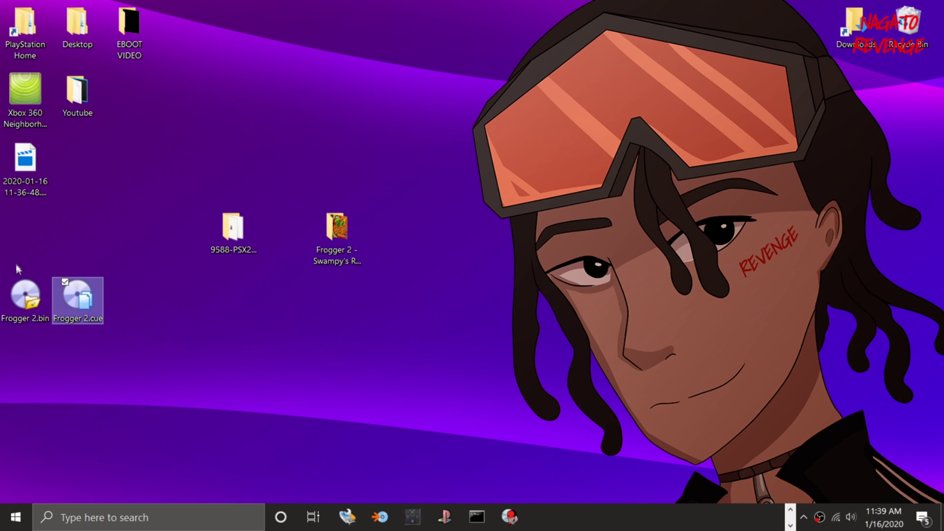
drag(1, 257, 211, 338)
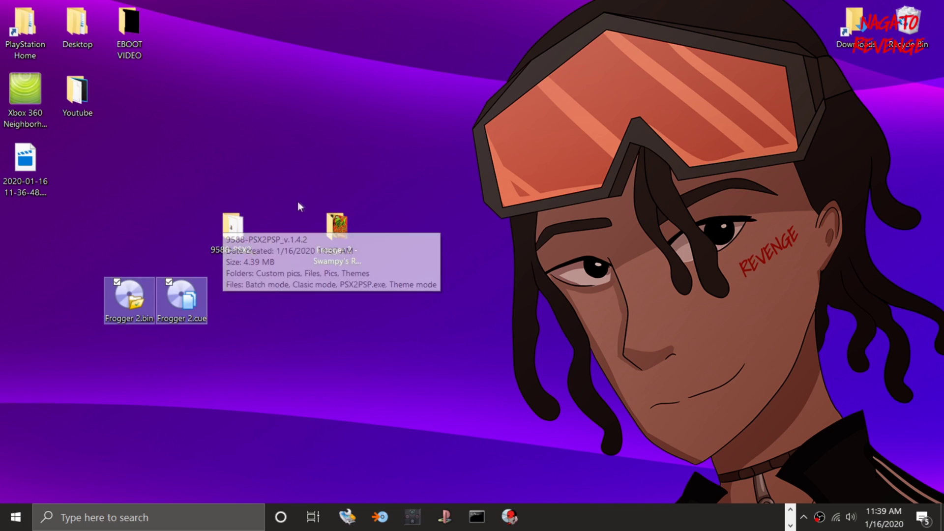
- Open the Frogger 2 > SLUS01172 folder in a restored window and select both output files
double_click(337, 223)
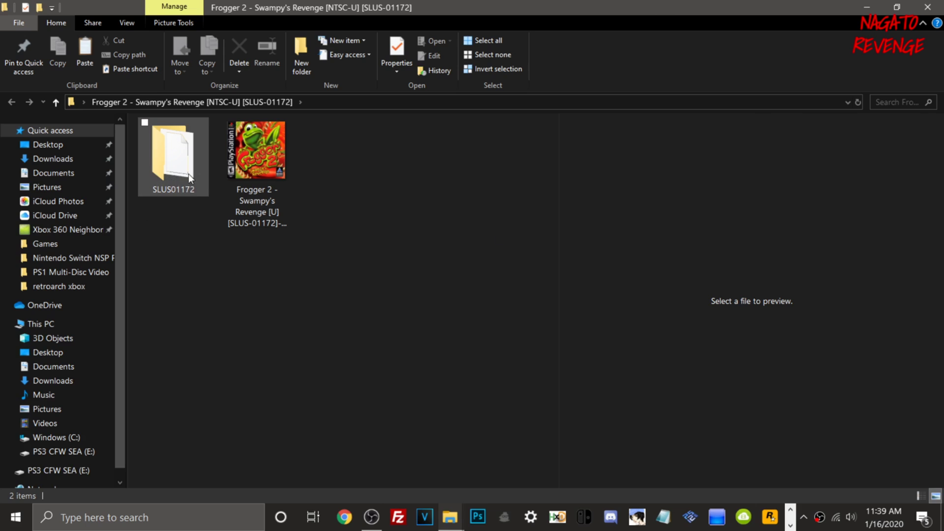
double_click(189, 173)
click(193, 144)
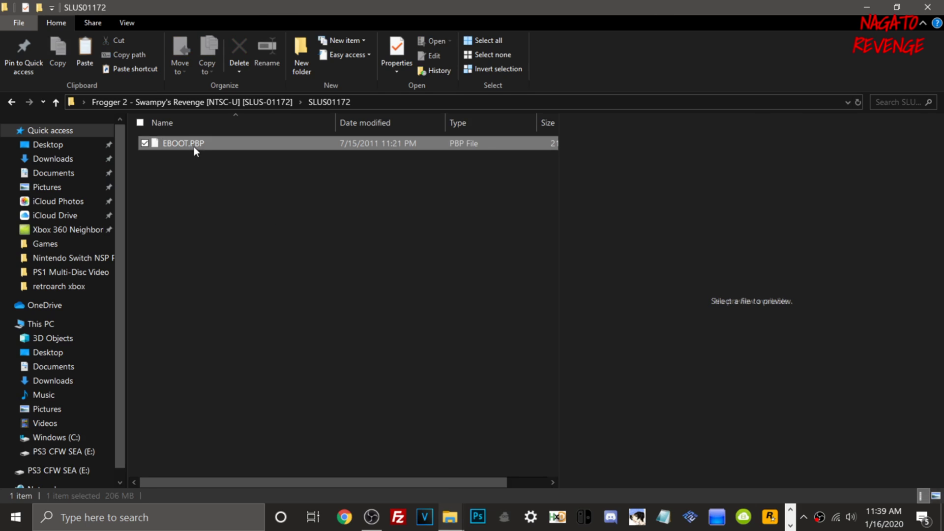
double_click(195, 10)
drag(212, 358, 90, 293)
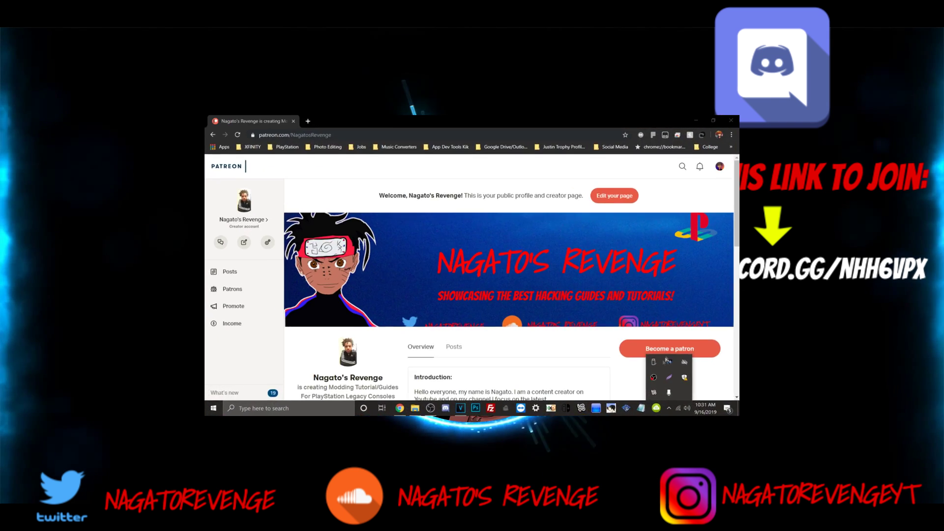
- Scroll the creator's Patreon page and choose Become a patron
scroll(291, 276, down, 5)
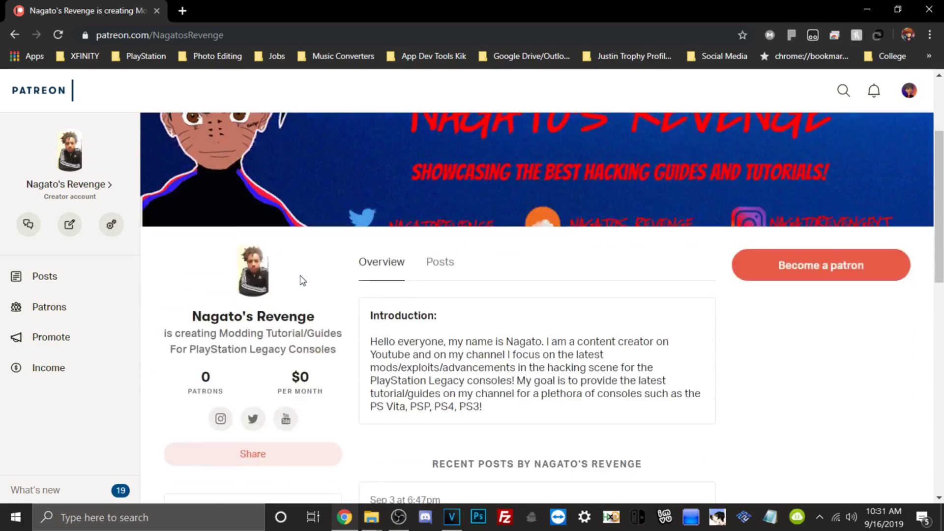
scroll(305, 280, down, 4)
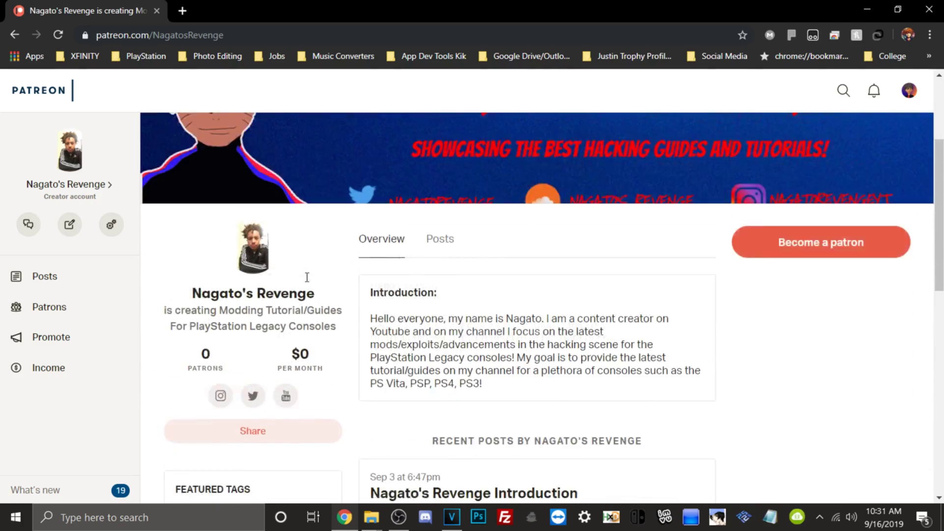
click(821, 279)
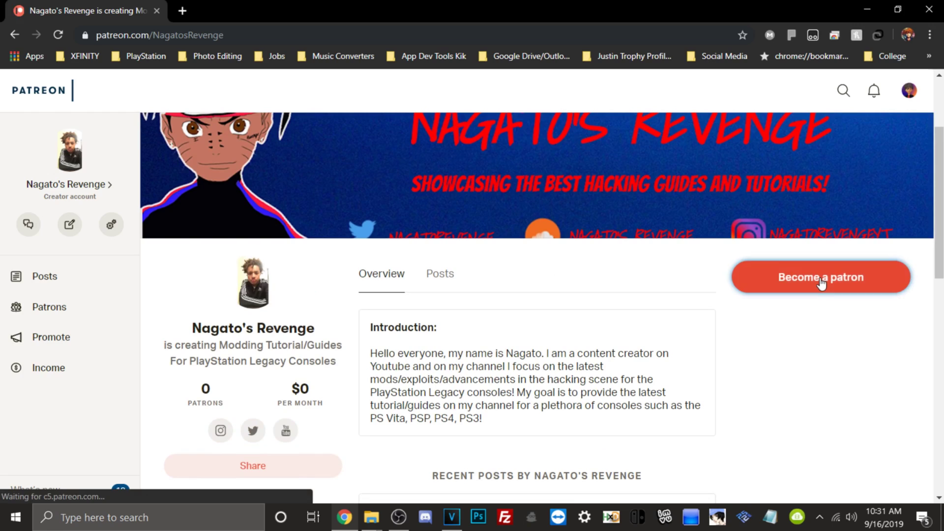